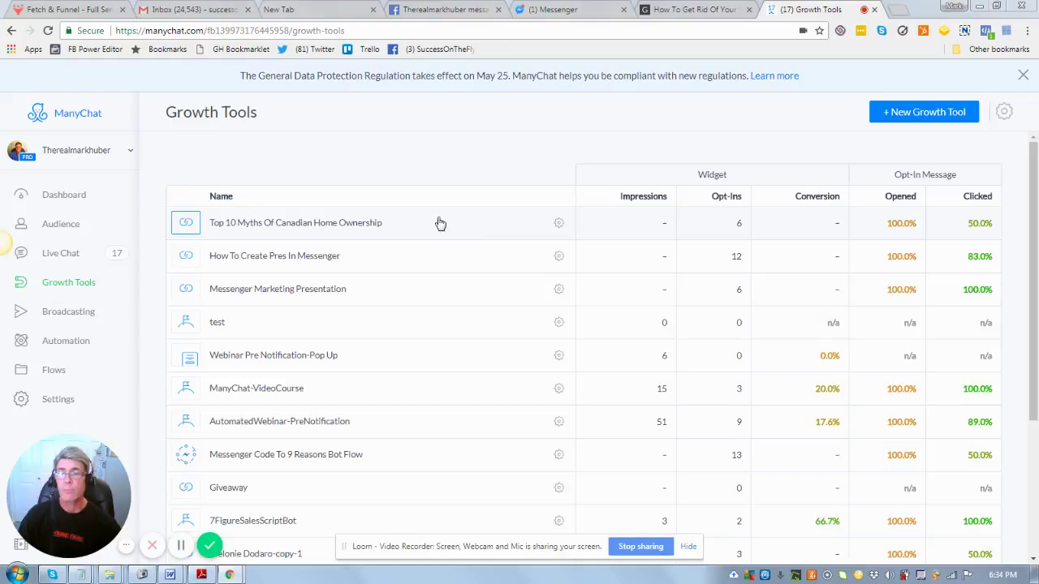
Open the 'Top 10 Myths Of Canadian Home Ownership' growth tool and start editing its opt-in message.
left_click(344, 226)
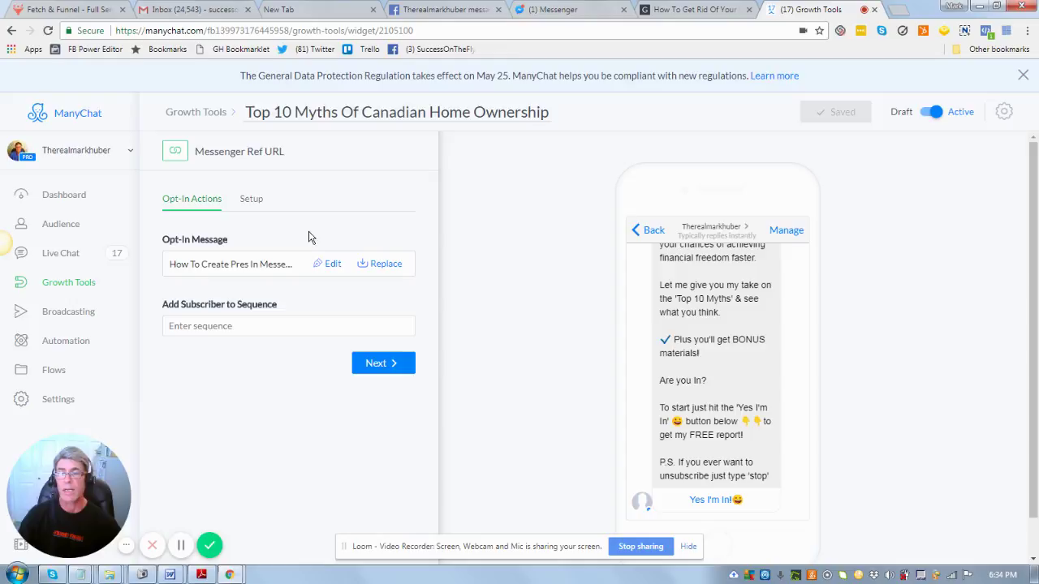
left_click(333, 267)
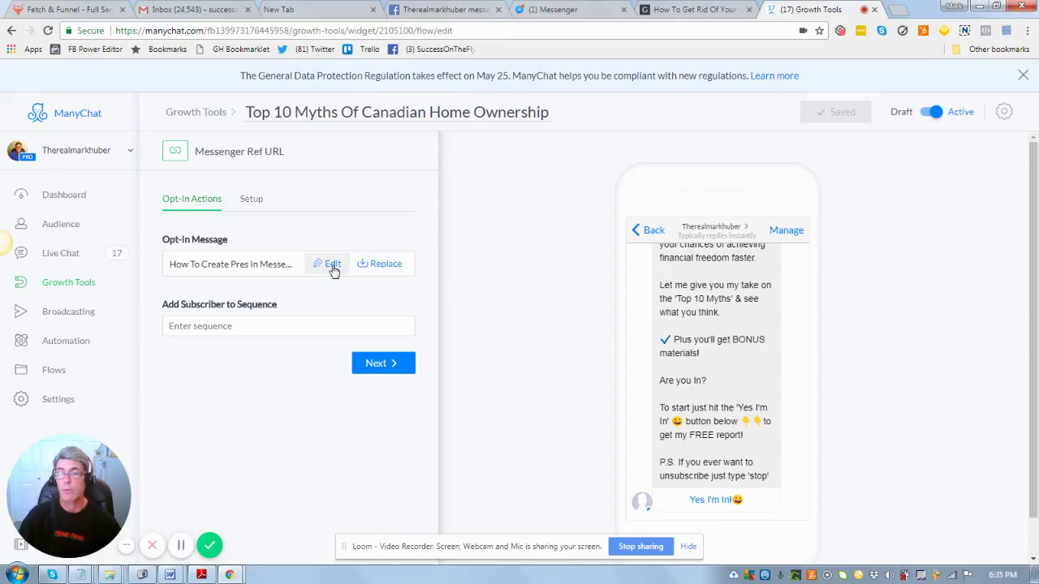
Open the Top 10 Myths opt-in flow to review its welcome message, actions and report delivery.
left_click(333, 268)
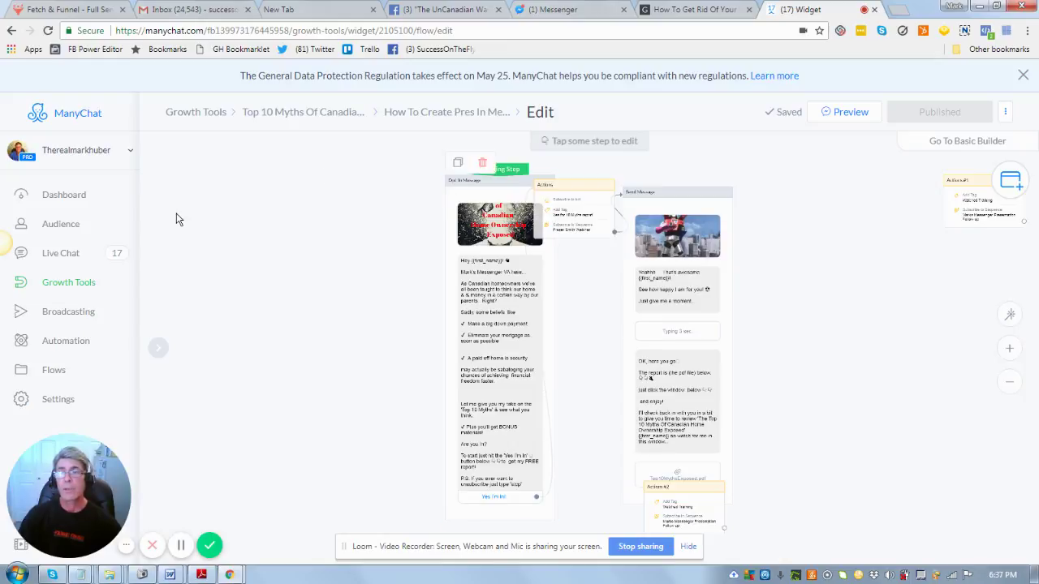
Go back to Growth Tools and reopen the Top 10 Myths Of Canadian Home Ownership tool.
left_click(68, 287)
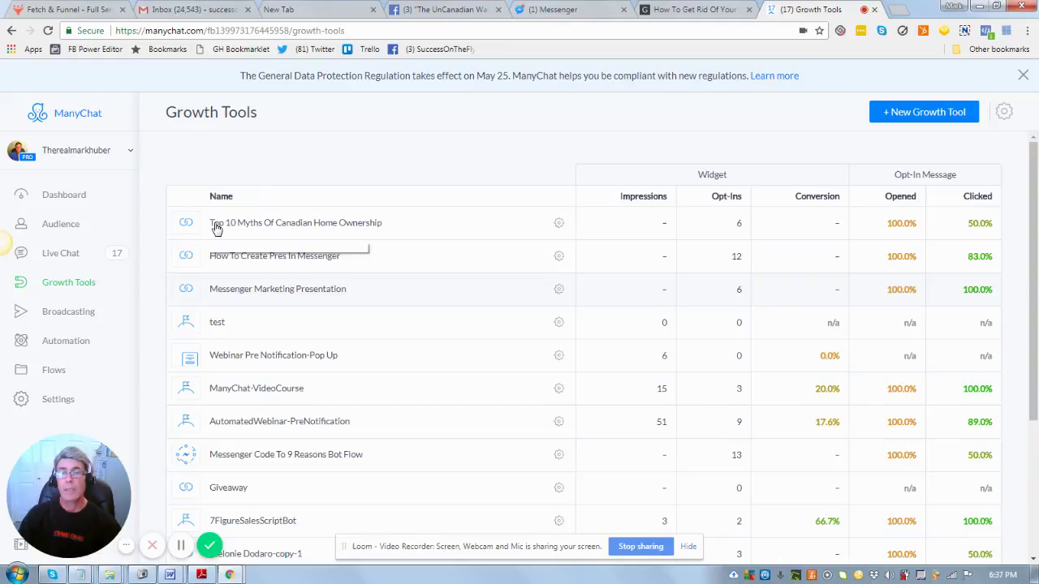
left_click(260, 228)
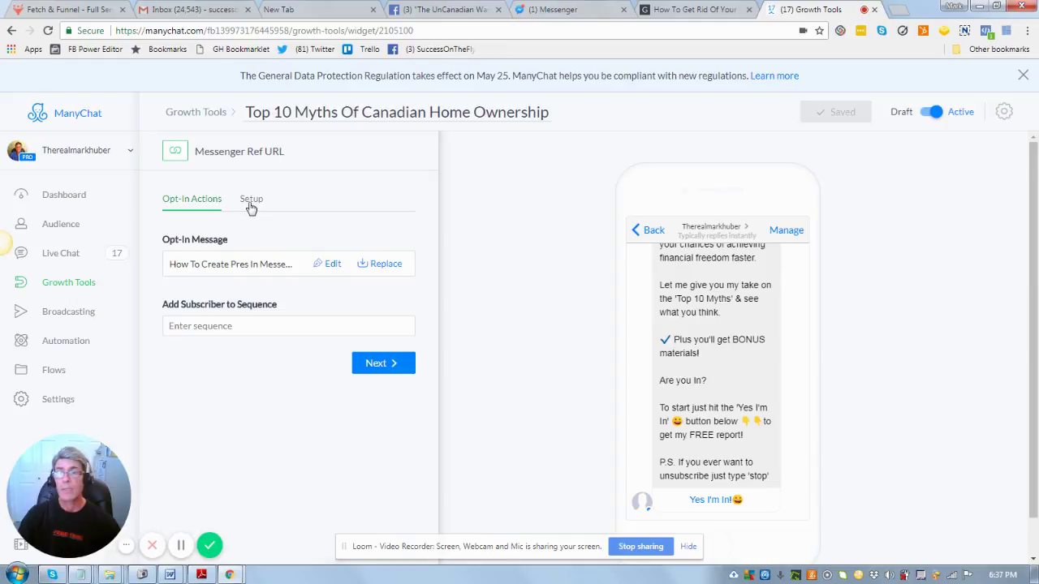
Check the growth tool's Messenger Ref URL, then switch to the UnCanadian Way Facebook page.
left_click(251, 201)
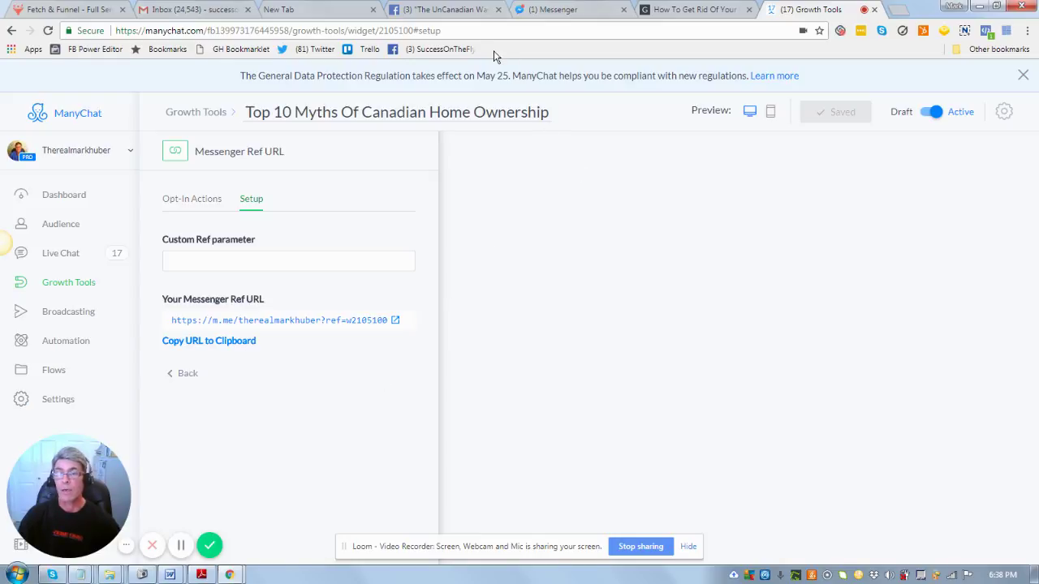
left_click(445, 10)
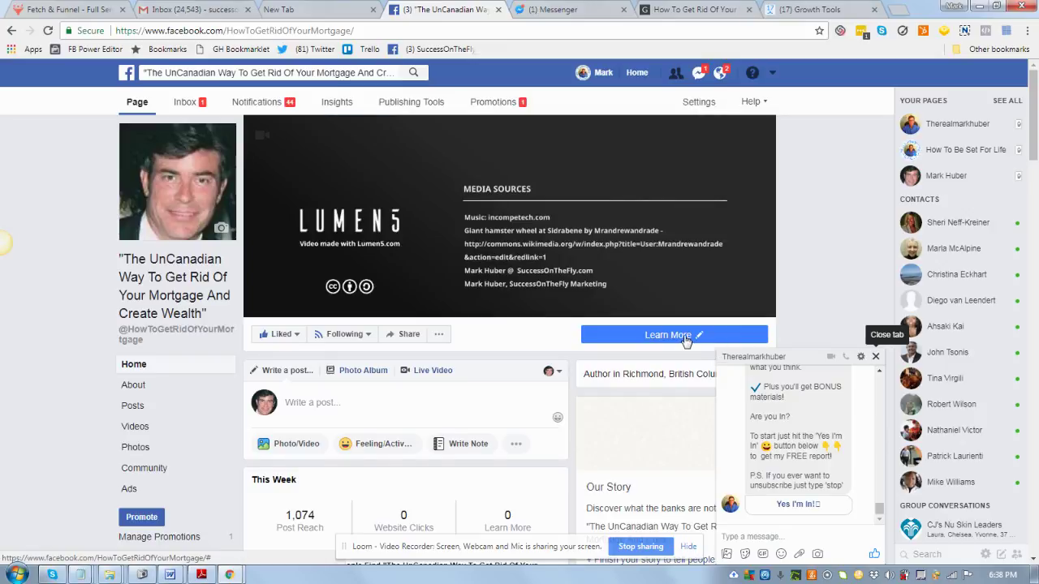
Show the options for the page's Learn More call-to-action button.
left_click(685, 340)
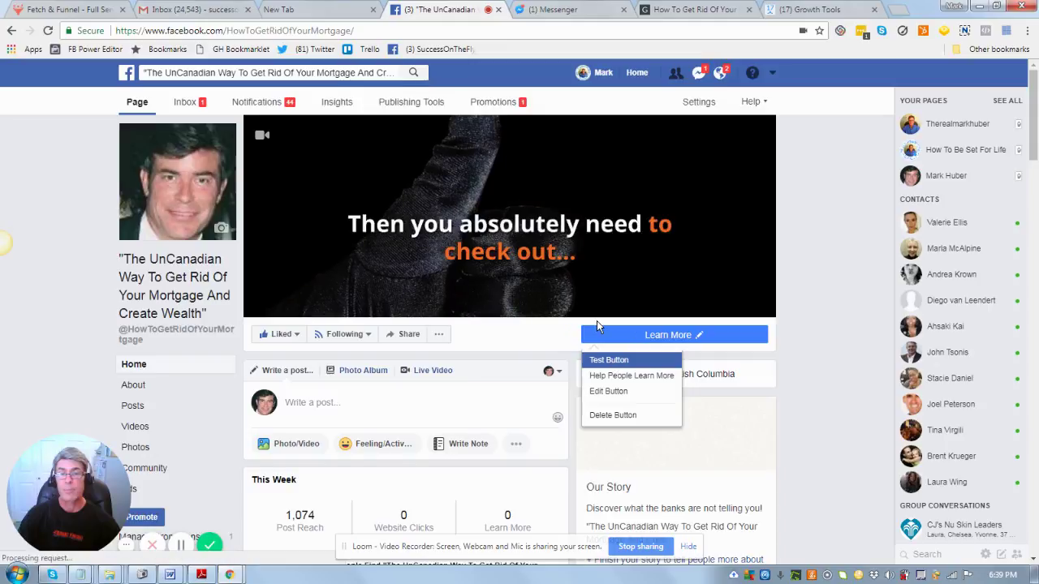
Test the Learn More button to open the Top 10 Myths opt-in message in Messenger.
left_click(610, 361)
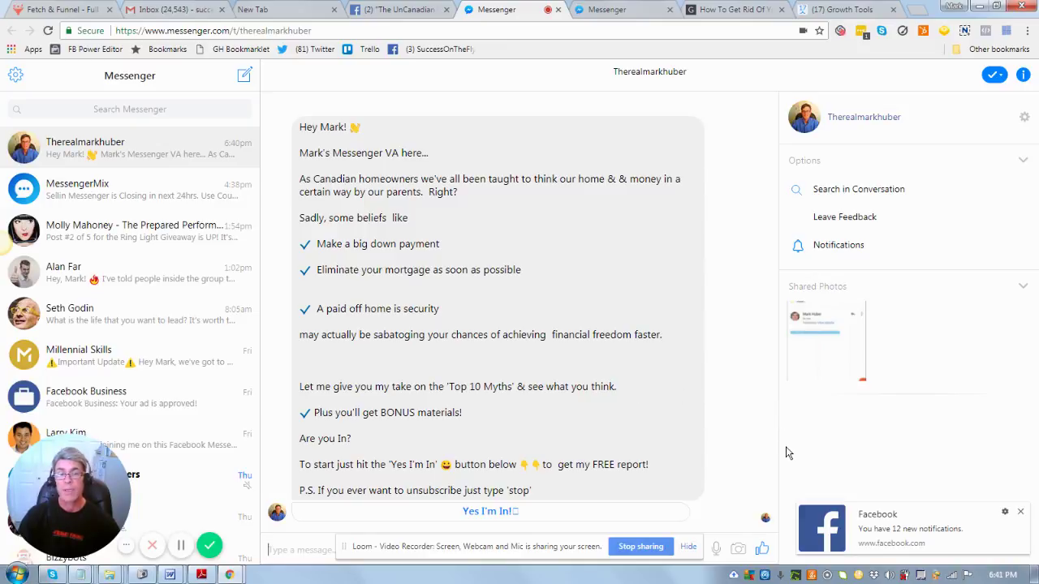
mouse_move(497, 309)
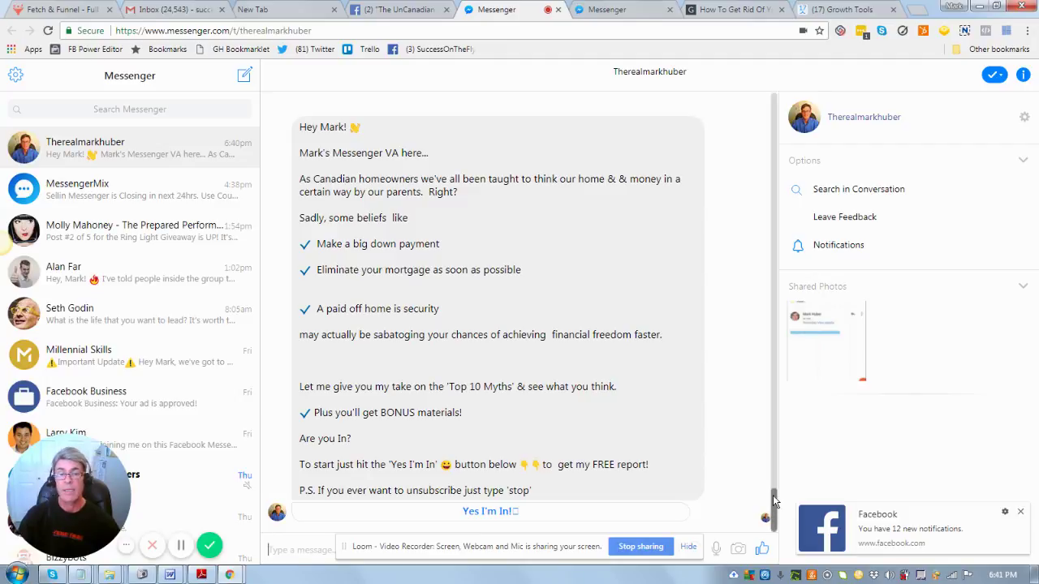
Read through the 10 Myths welcome message and reply 'Yes I'm In!' to receive Top10MythsExposed.pdf.
left_click_drag(772, 495, 770, 459)
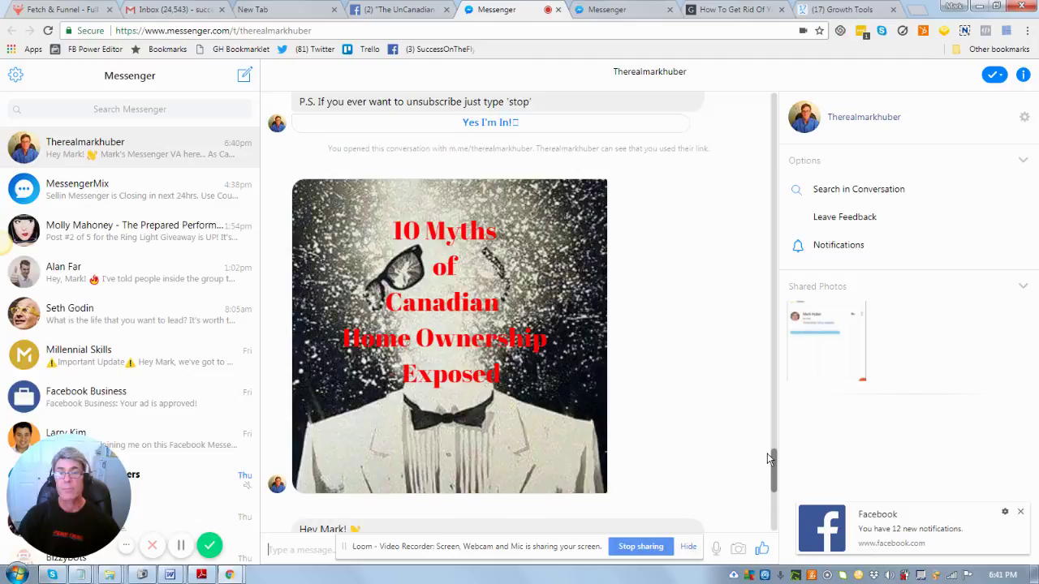
scroll(770, 459, "up", 1)
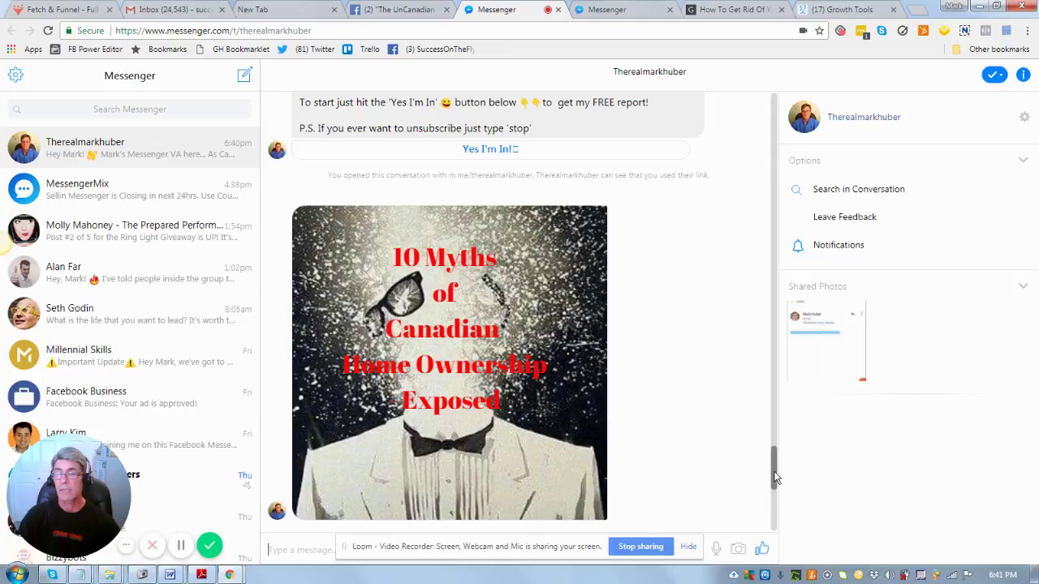
scroll(775, 479, "down", 1)
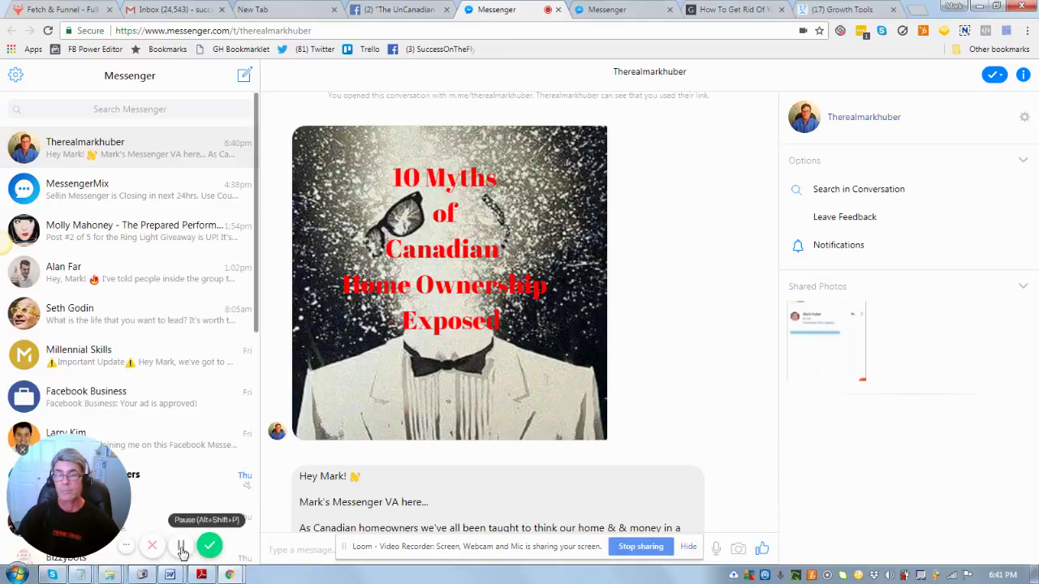
left_click(181, 552)
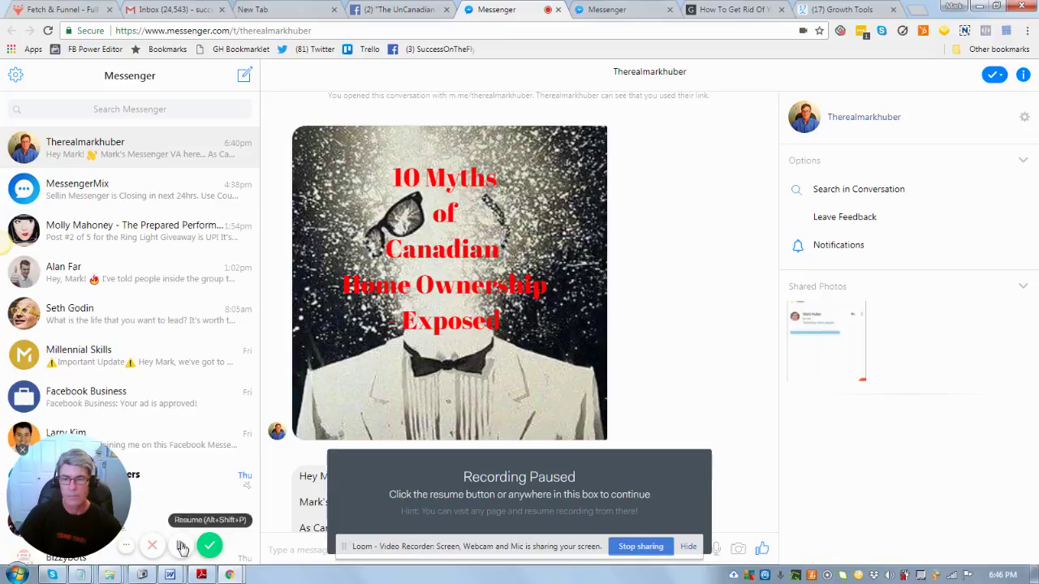
left_click(182, 550)
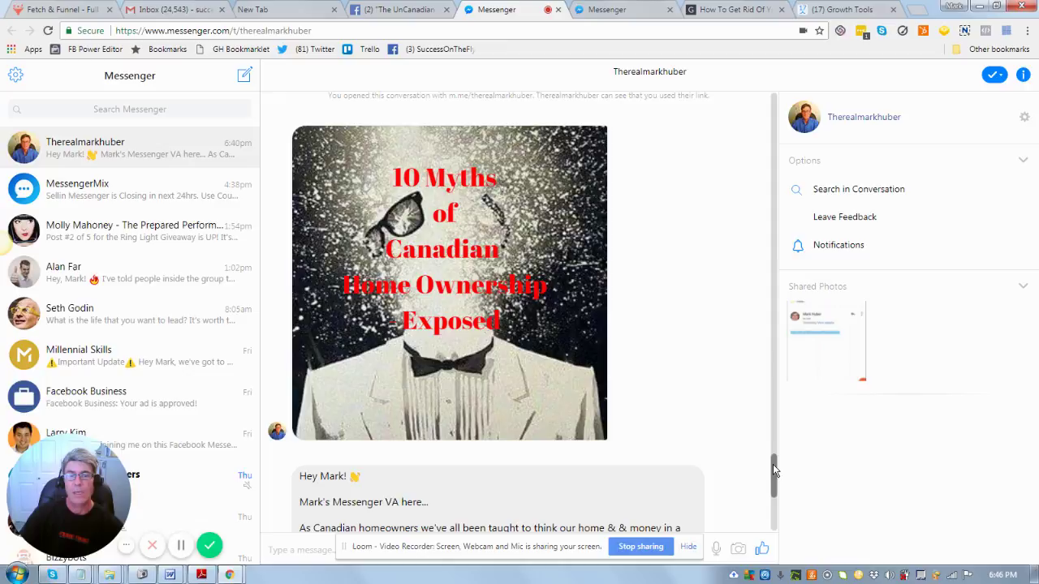
left_click_drag(775, 473, 775, 493)
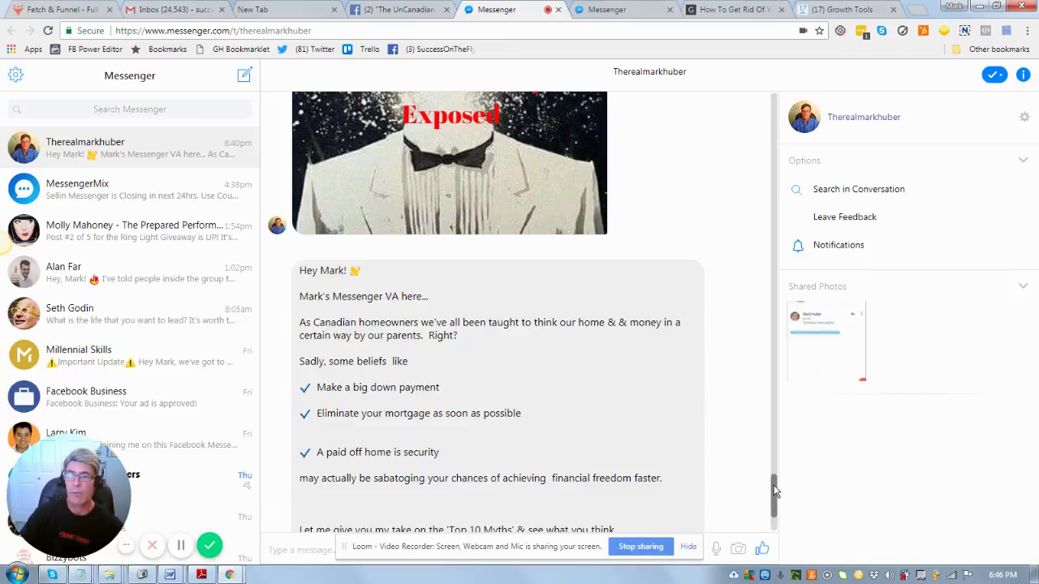
left_click_drag(774, 491, 773, 513)
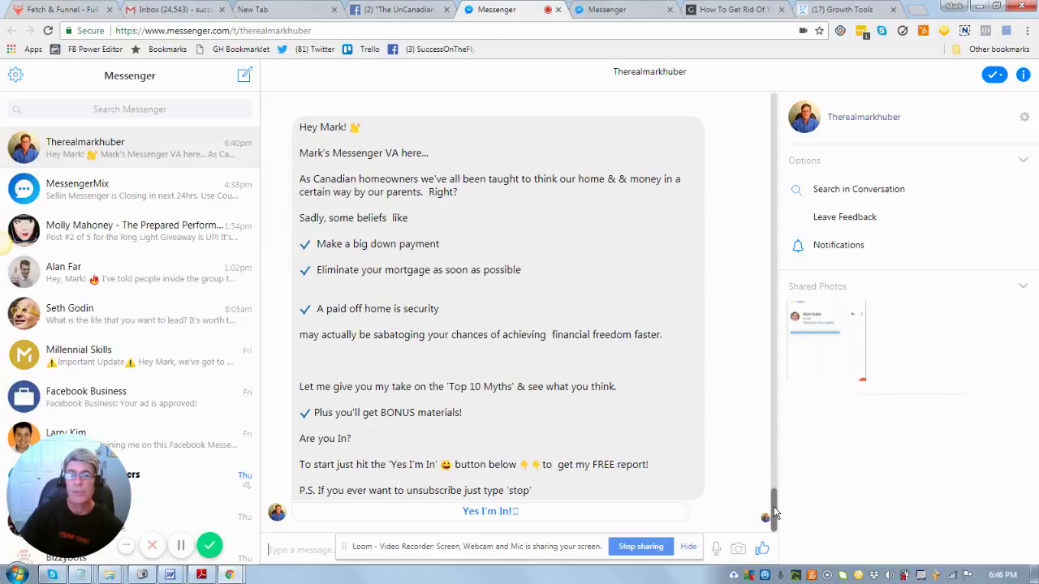
mouse_move(486, 435)
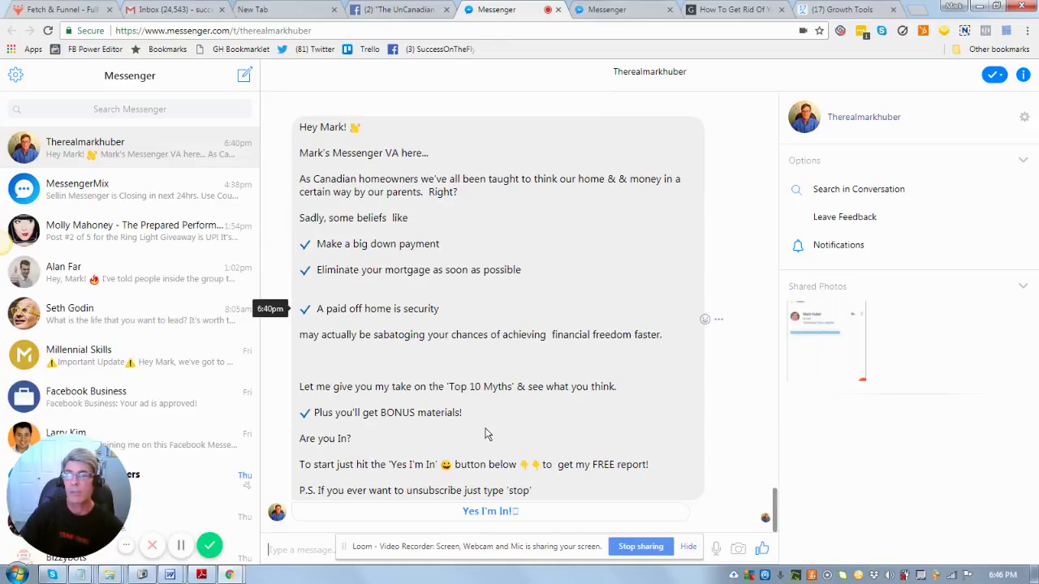
left_click(490, 512)
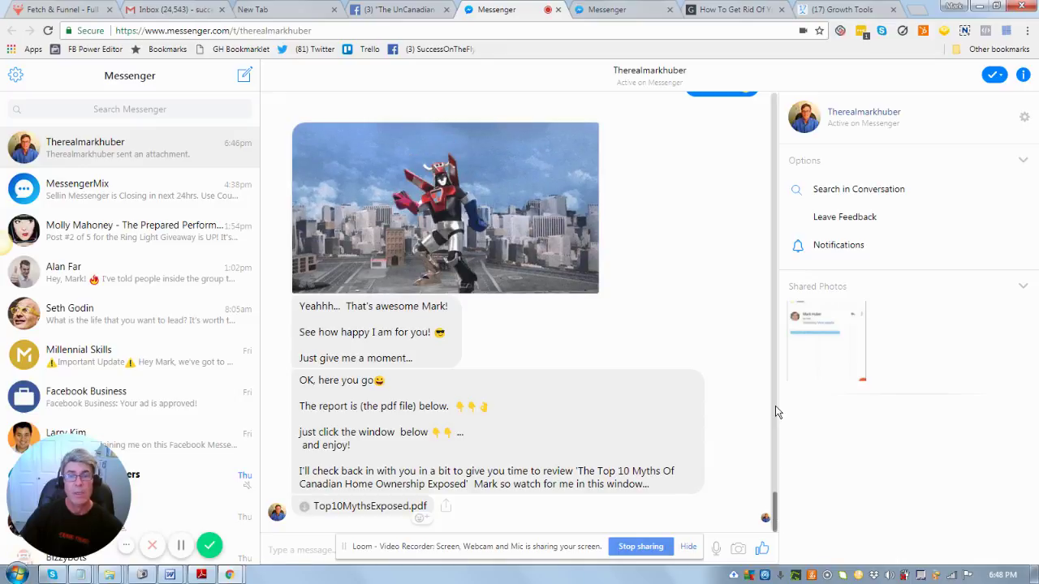
Scroll the chat down to the interview message and its Video Link button.
left_click_drag(775, 412, 775, 375)
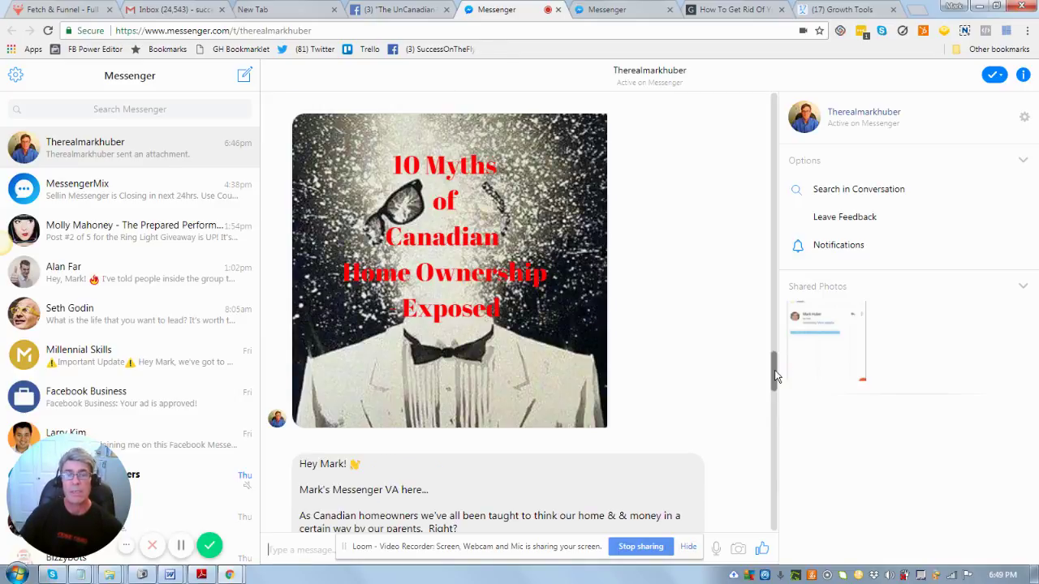
left_click_drag(775, 375, 770, 127)
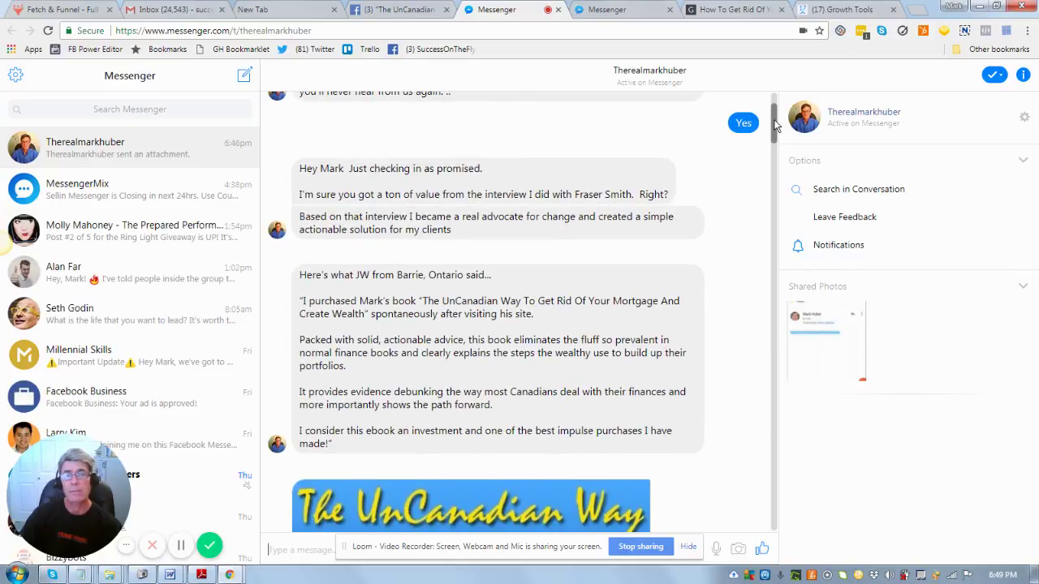
left_click_drag(773, 133, 775, 111)
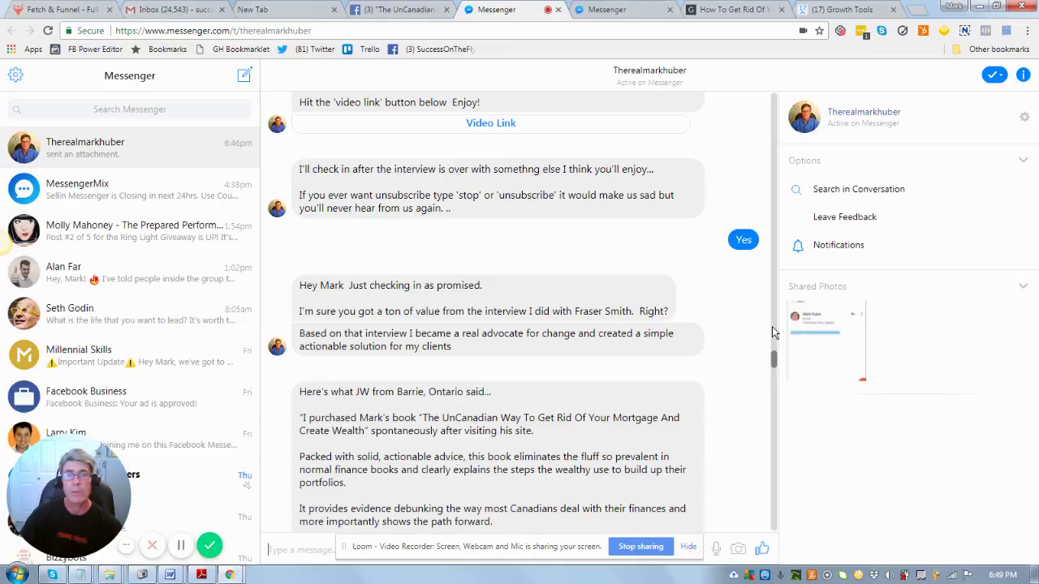
left_click_drag(773, 333, 771, 301)
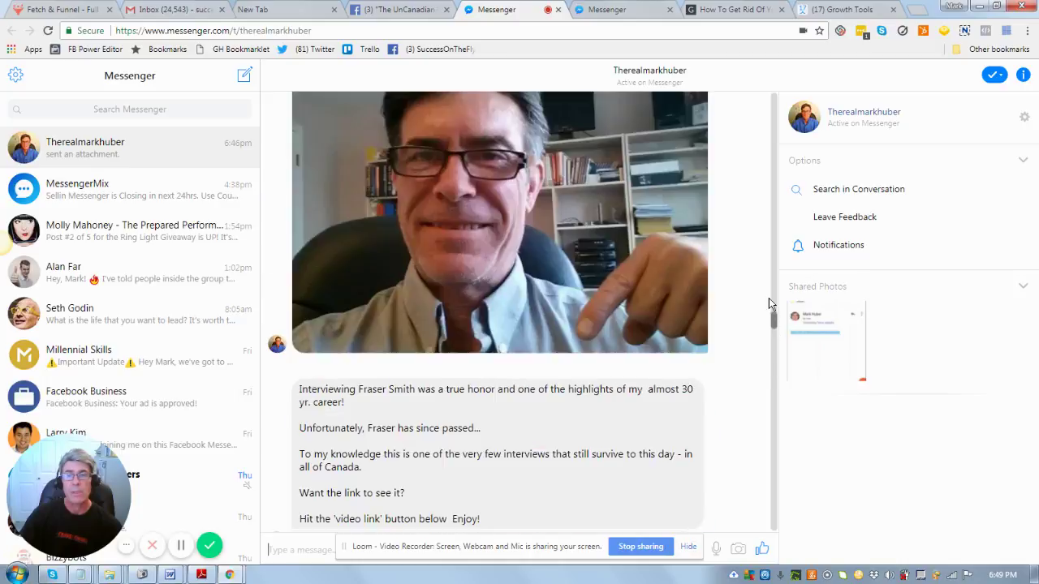
scroll(770, 299, "up", 1)
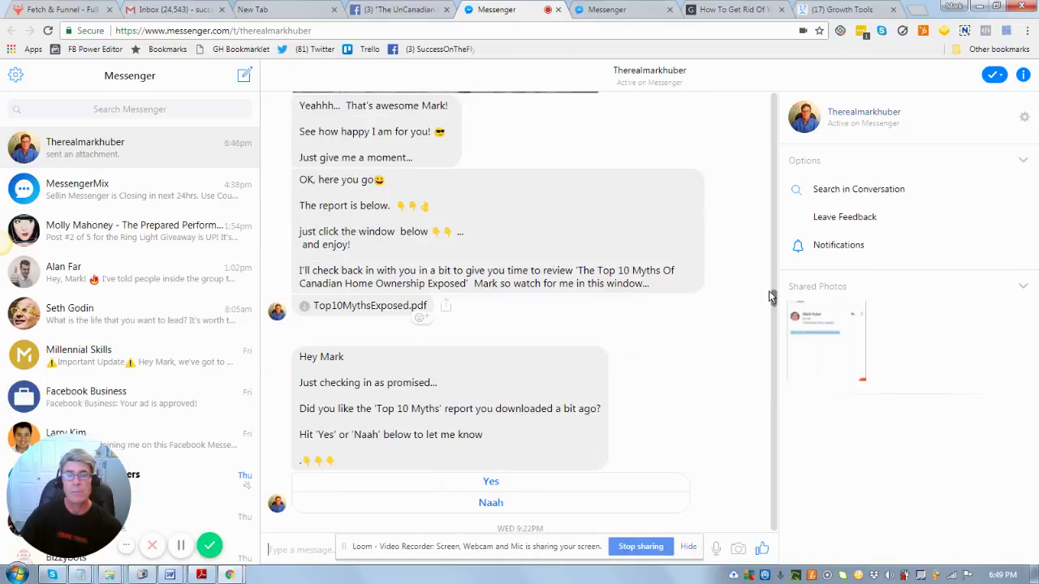
scroll(768, 292, "up", 3)
scroll(767, 296, "down", 2)
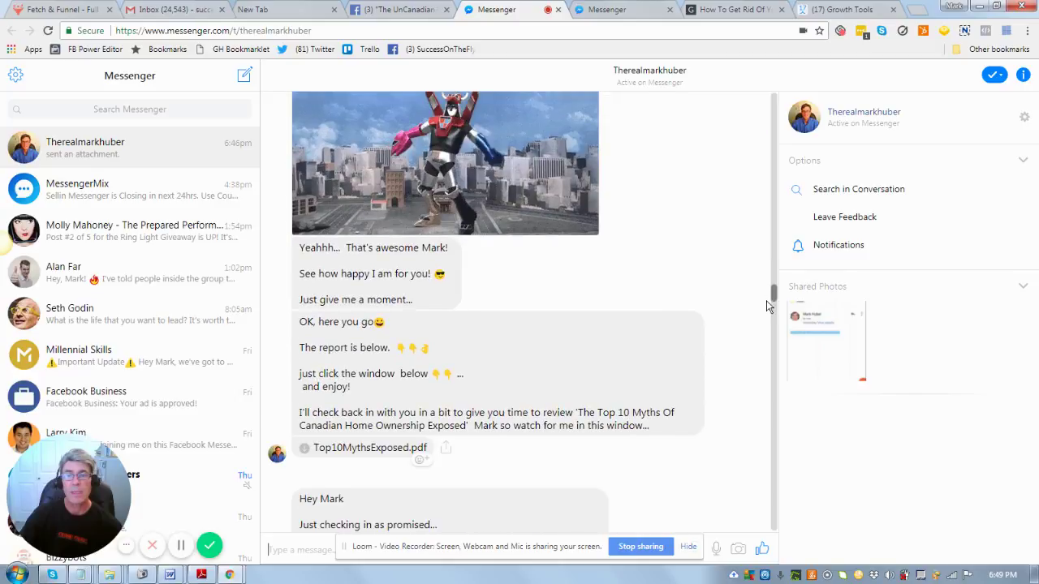
scroll(766, 300, "down", 3)
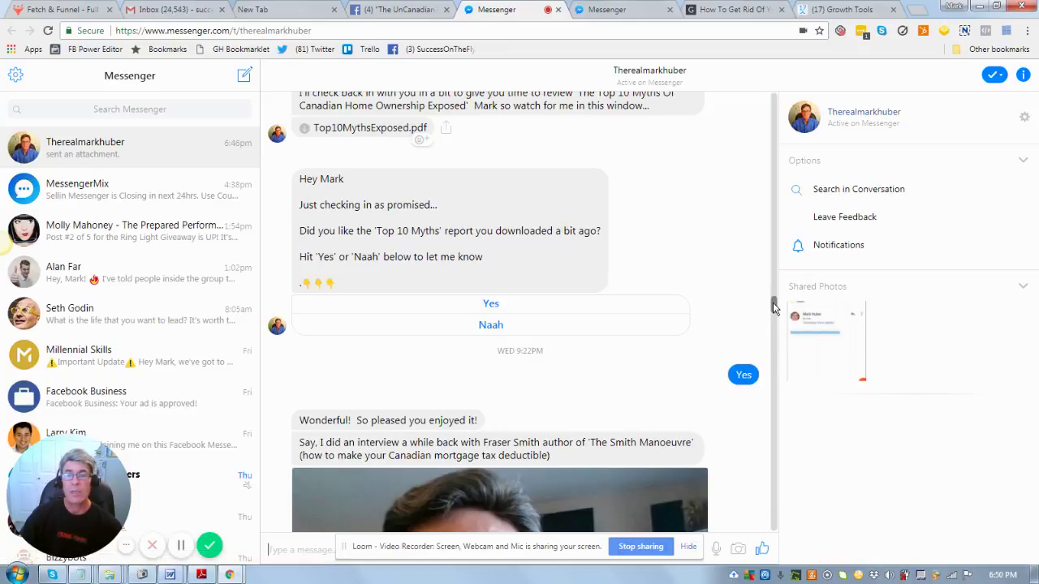
mouse_move(772, 307)
left_mouse_down()
mouse_move(772, 320)
mouse_move(773, 310)
left_mouse_up()
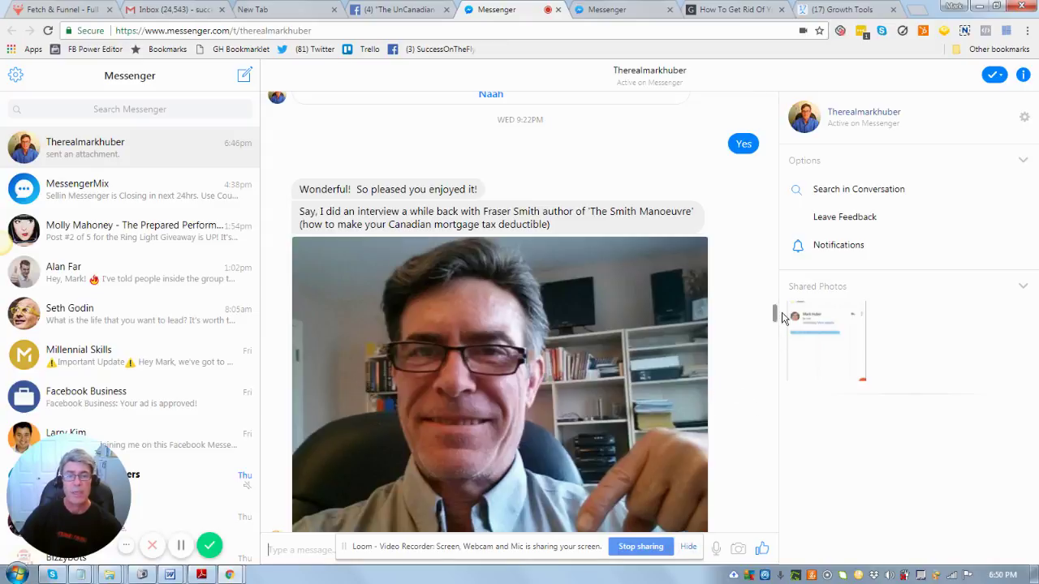
scroll(775, 337, "down", 5)
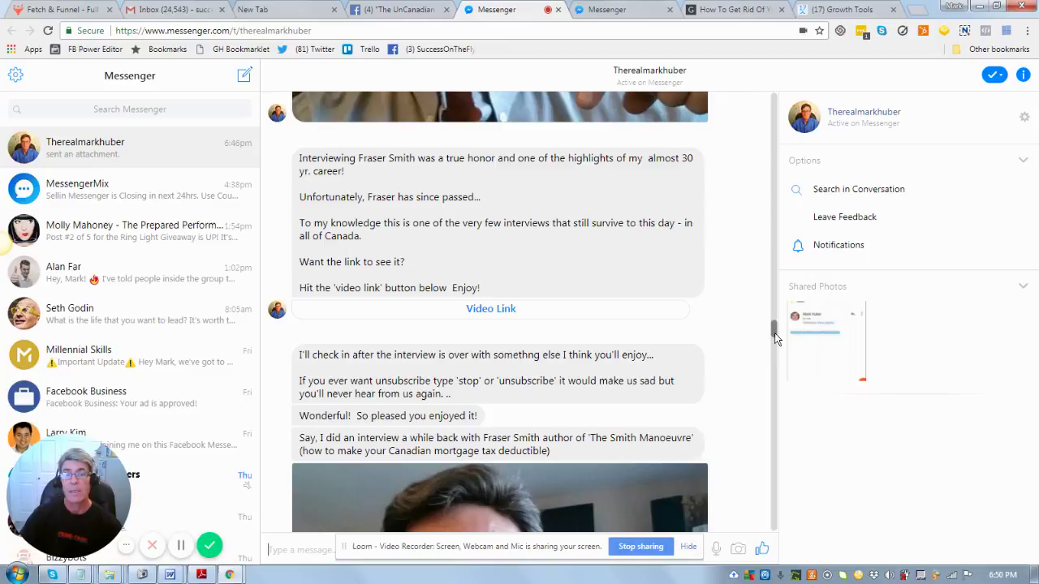
Scroll down to the testimonial, the UnCanadian Way book offer with Learn More, and the farewell video.
left_click_drag(775, 339, 775, 365)
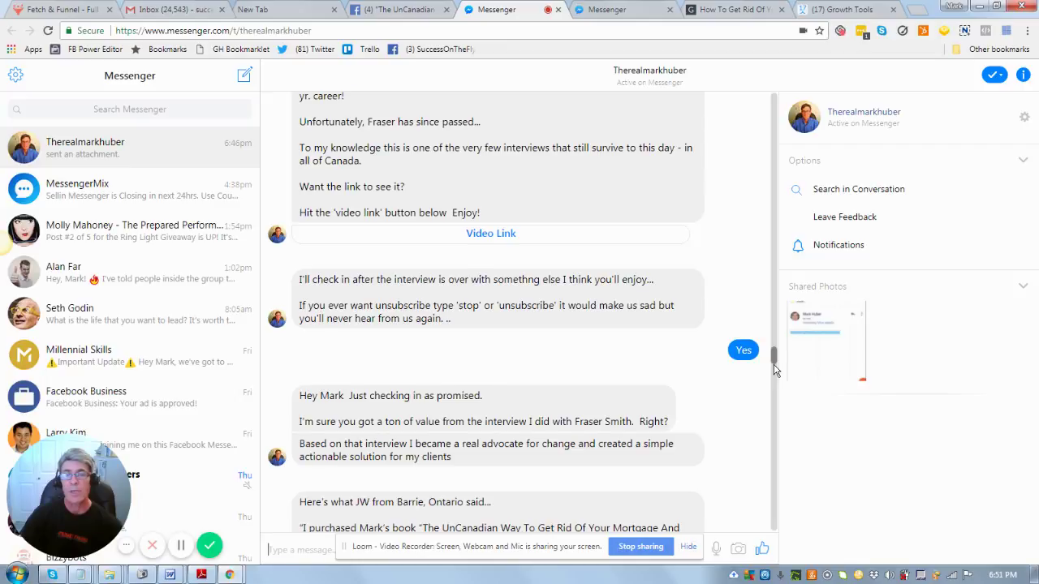
left_click_drag(773, 361, 775, 375)
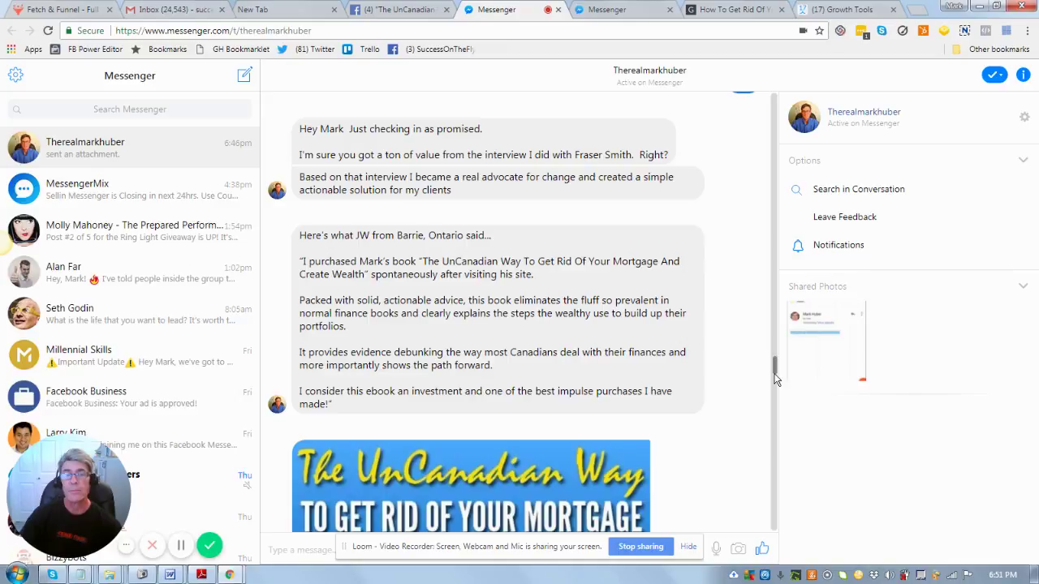
scroll(775, 379, "down", 4)
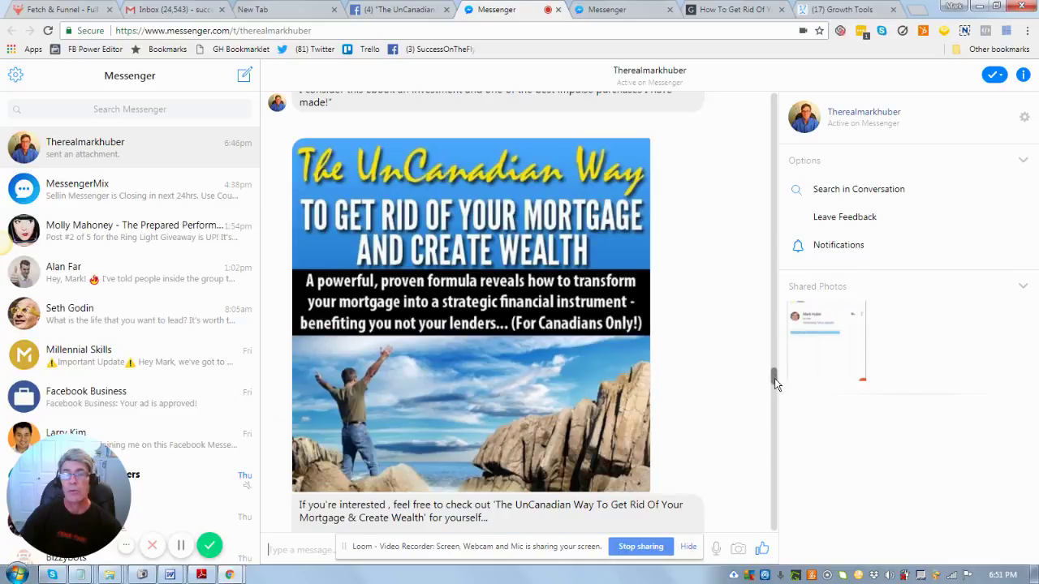
left_click_drag(775, 384, 775, 389)
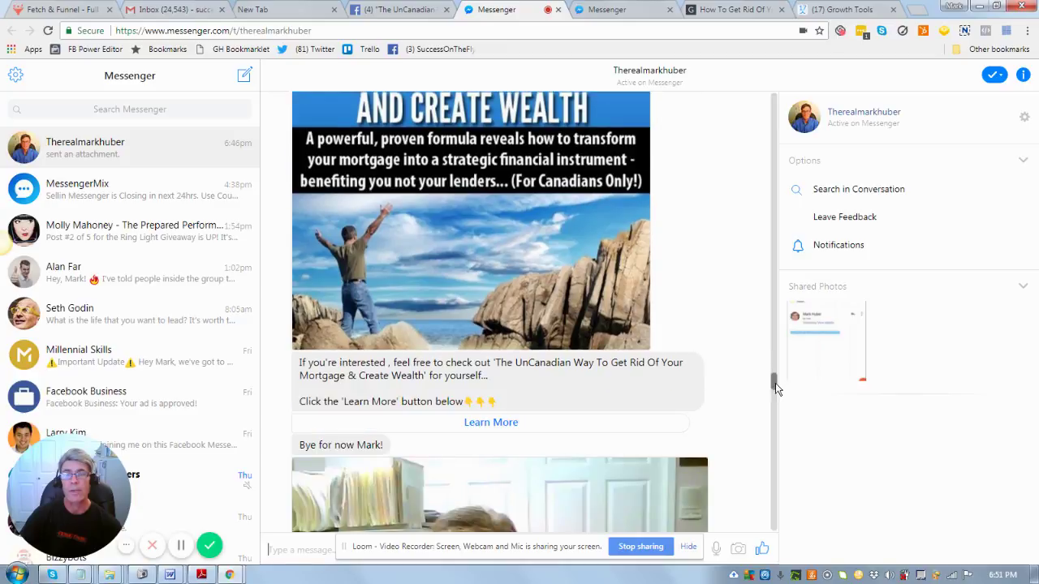
scroll(775, 388, "down", 1)
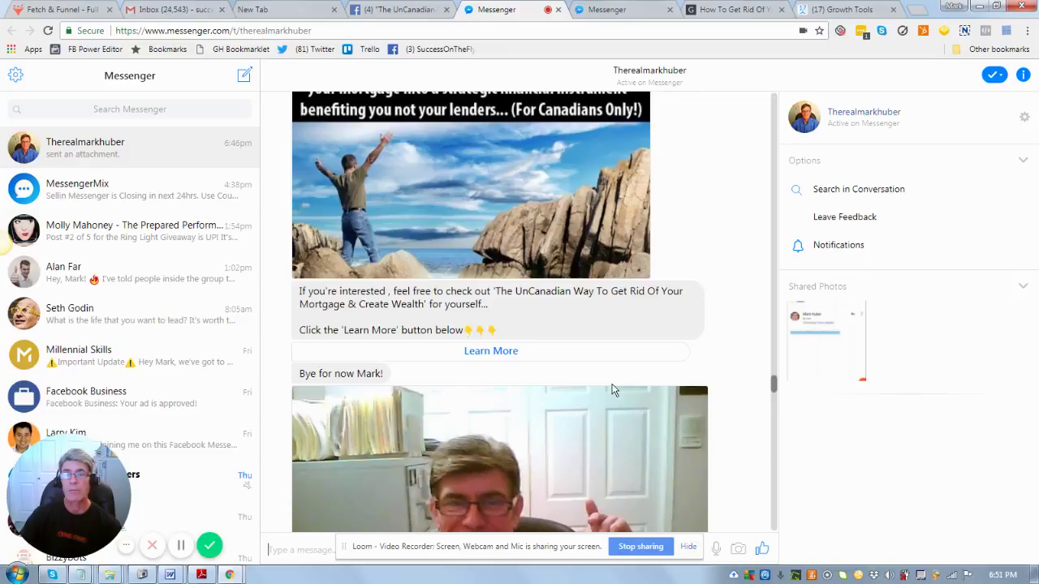
scroll(625, 390, "down", 1)
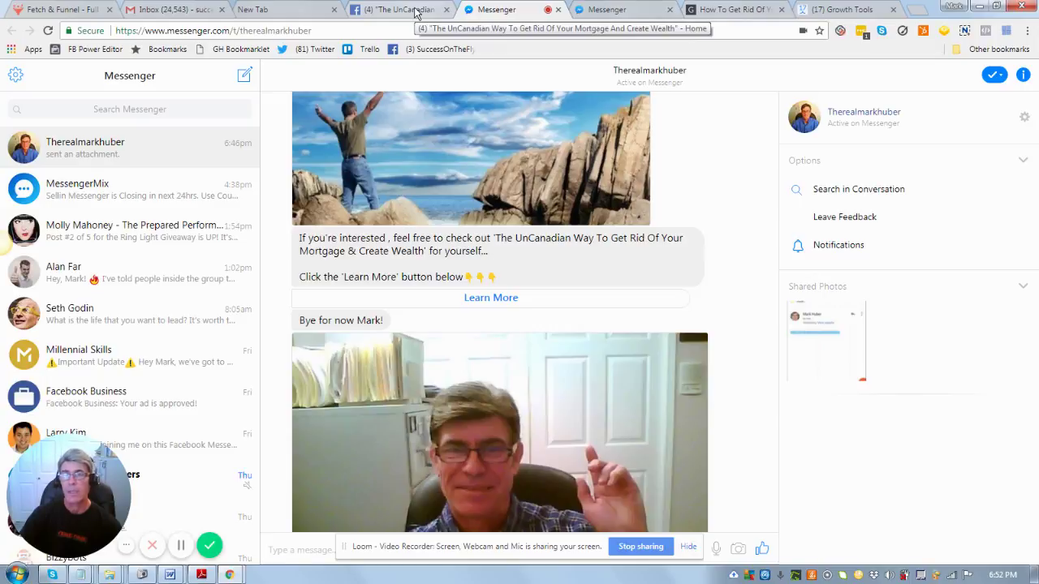
Switch back to the UnCanadian Way mortgage and wealth Facebook page.
left_click(416, 11)
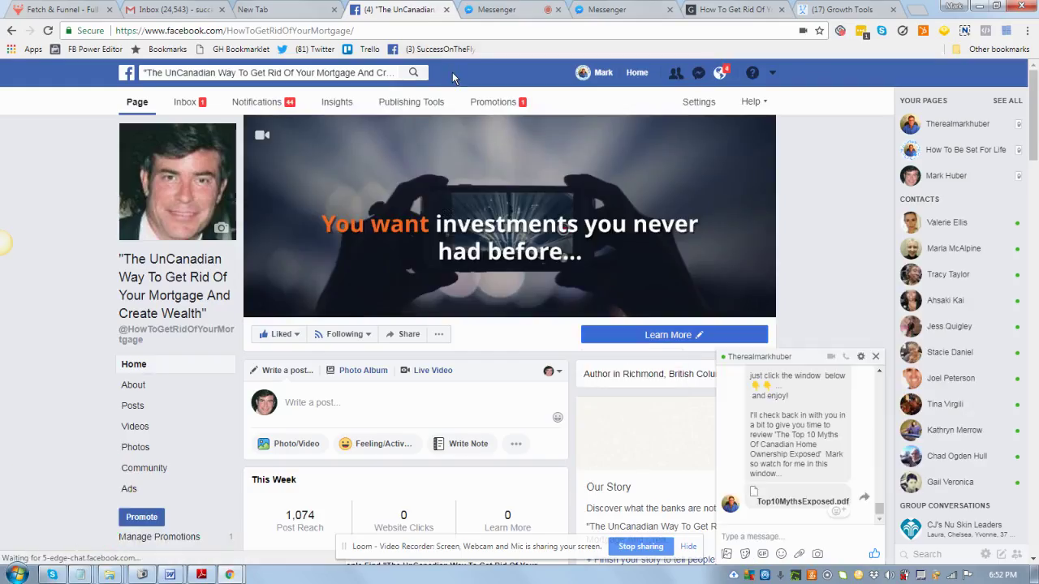